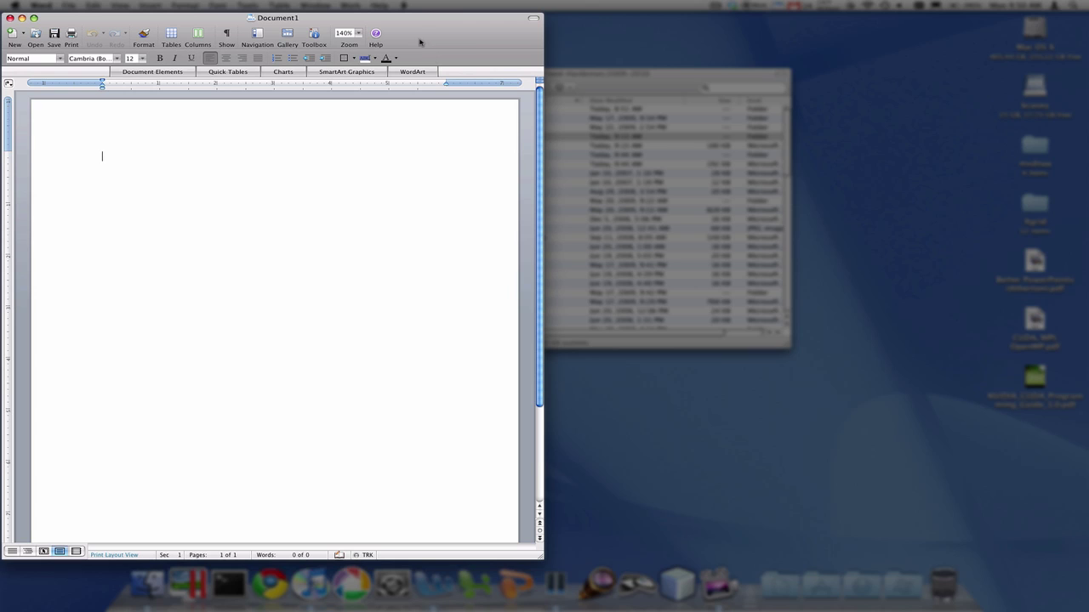
Step: Bring up the toolbar display options menu, then close it without choosing anything
{"action": "right_click", "coordinate": [425, 41]}
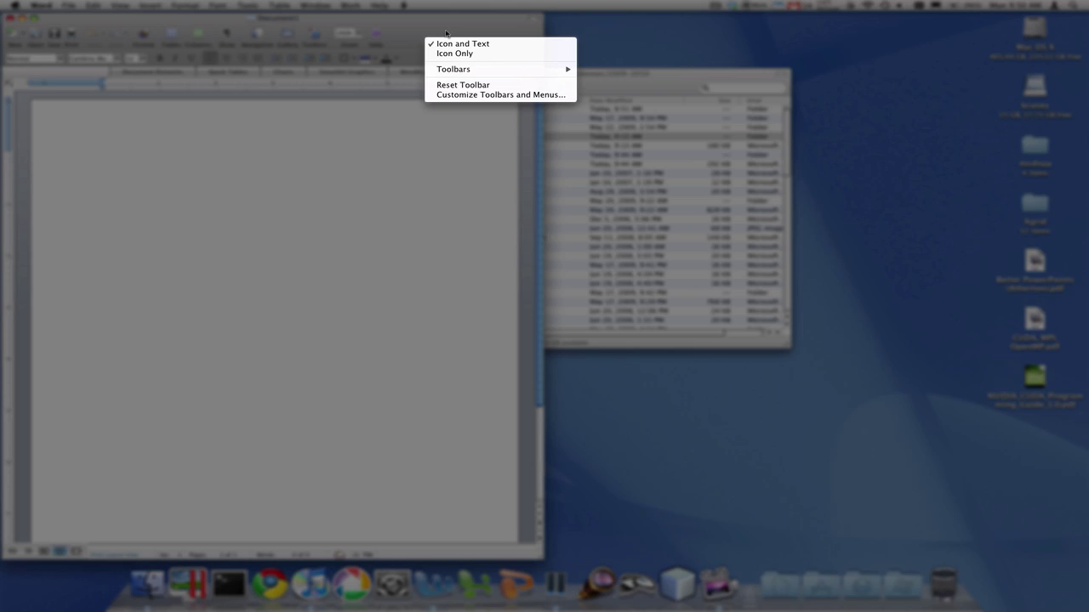
{"action": "left_click", "coordinate": [445, 33]}
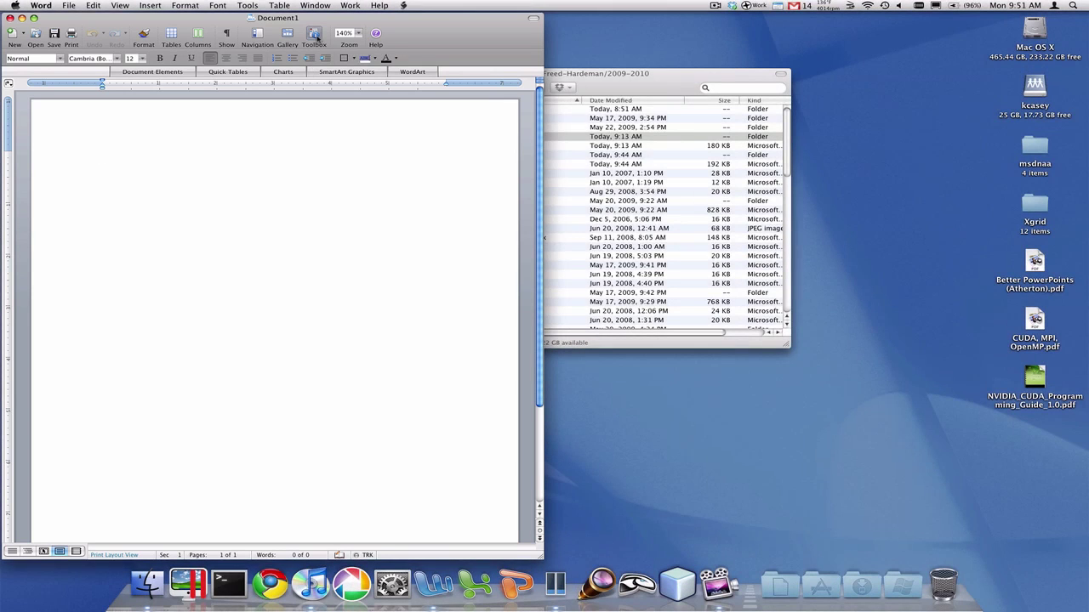
Step: Place the Formatting Palette beside the document with Alignment and Spacing and Document Margins expanded
{"action": "left_click", "coordinate": [314, 38]}
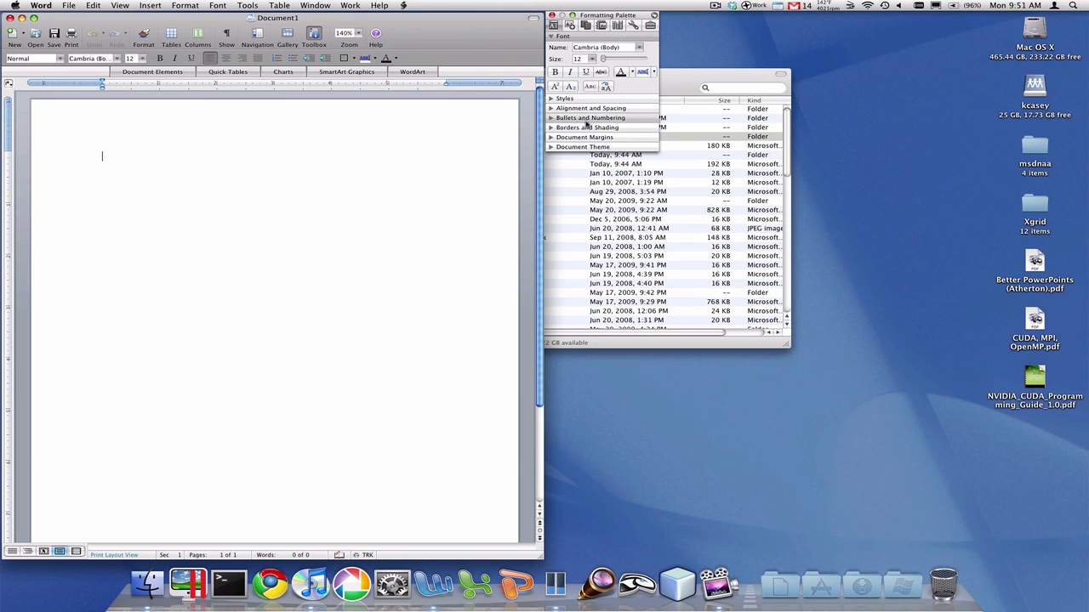
{"action": "mouse_move", "coordinate": [606, 15]}
{"action": "left_mouse_down"}
{"action": "mouse_move", "coordinate": [332, 152]}
{"action": "mouse_move", "coordinate": [594, 14]}
{"action": "left_mouse_up"}
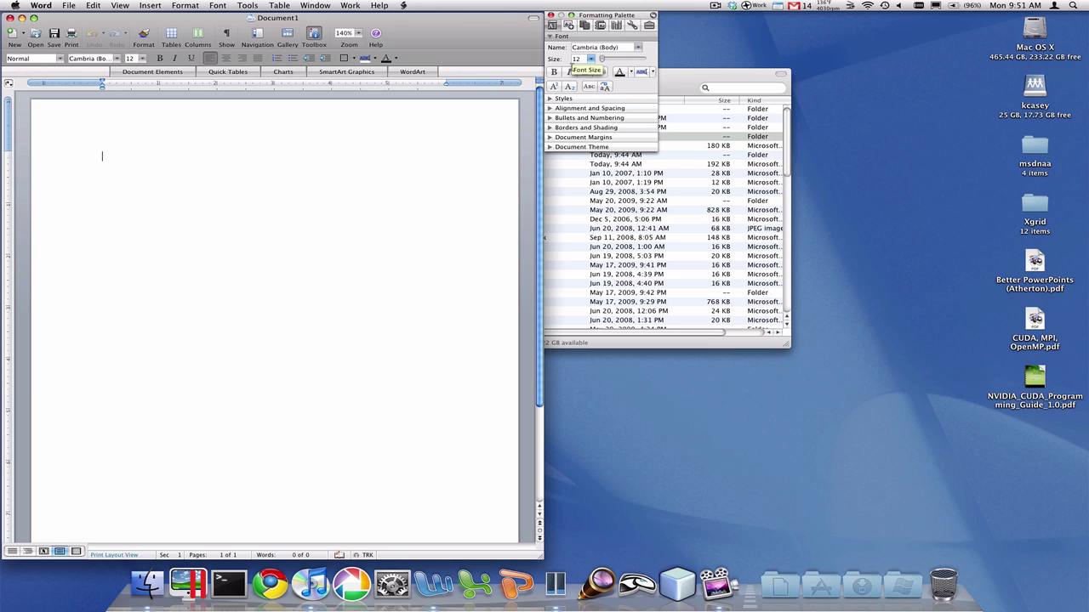
{"action": "left_click", "coordinate": [613, 111]}
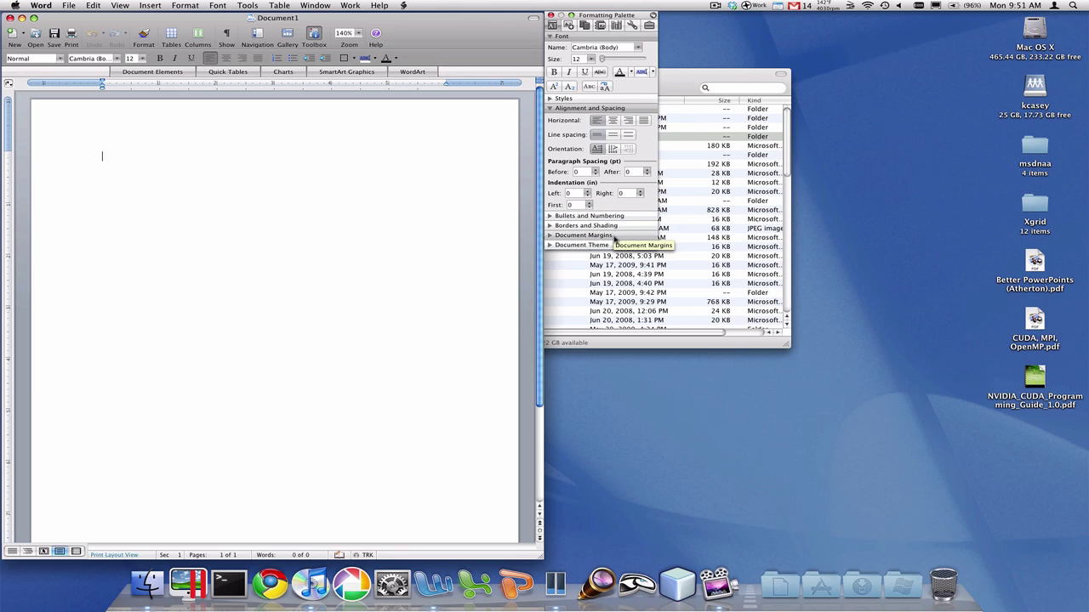
{"action": "left_click", "coordinate": [614, 238]}
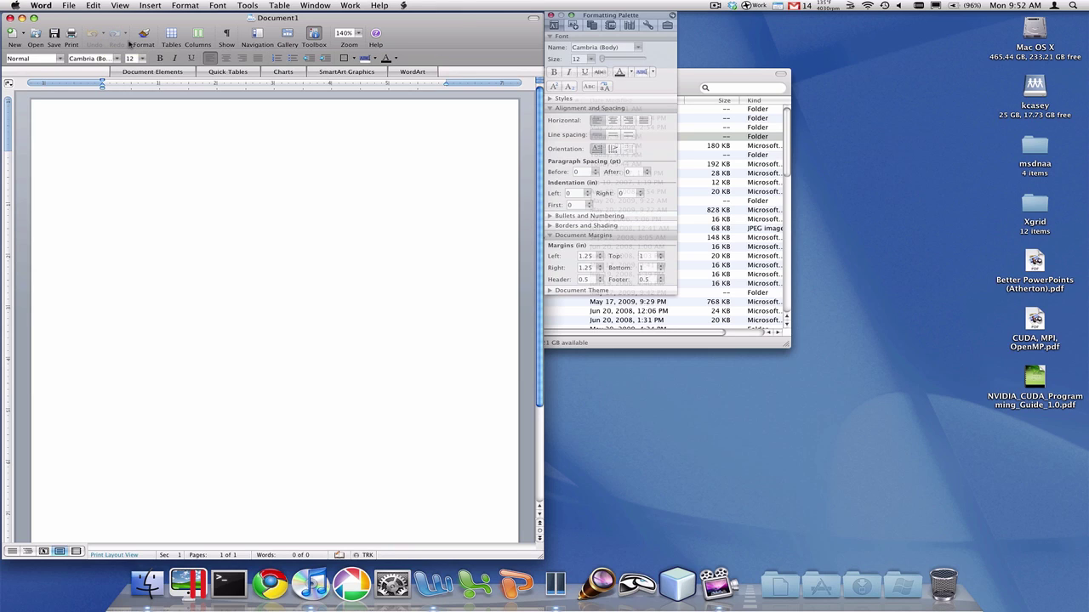
{"action": "type", "text": "asfsdafsadf"}
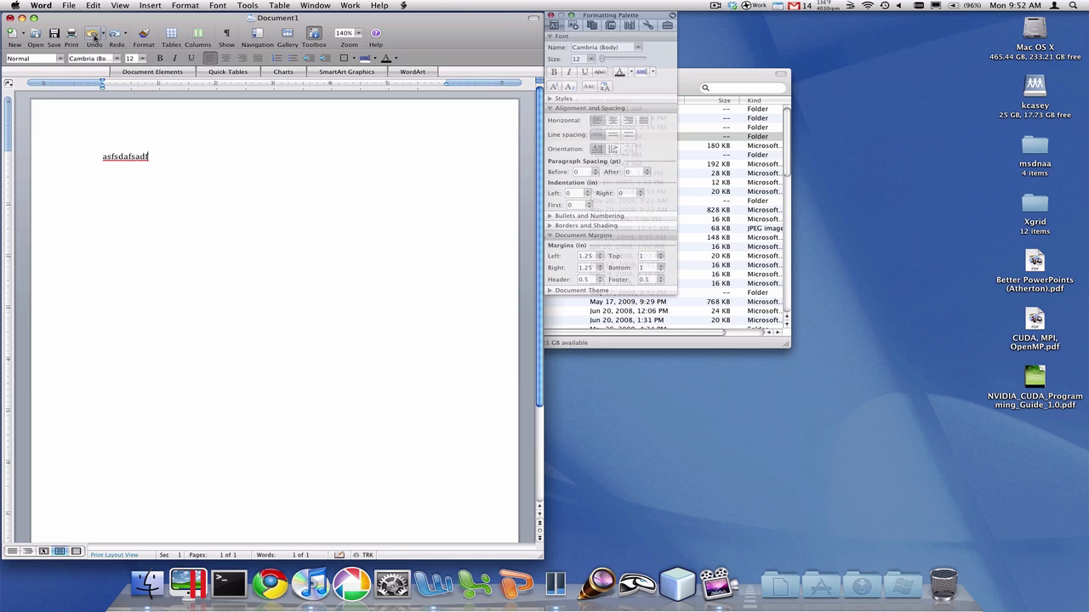
{"action": "left_click", "coordinate": [94, 36]}
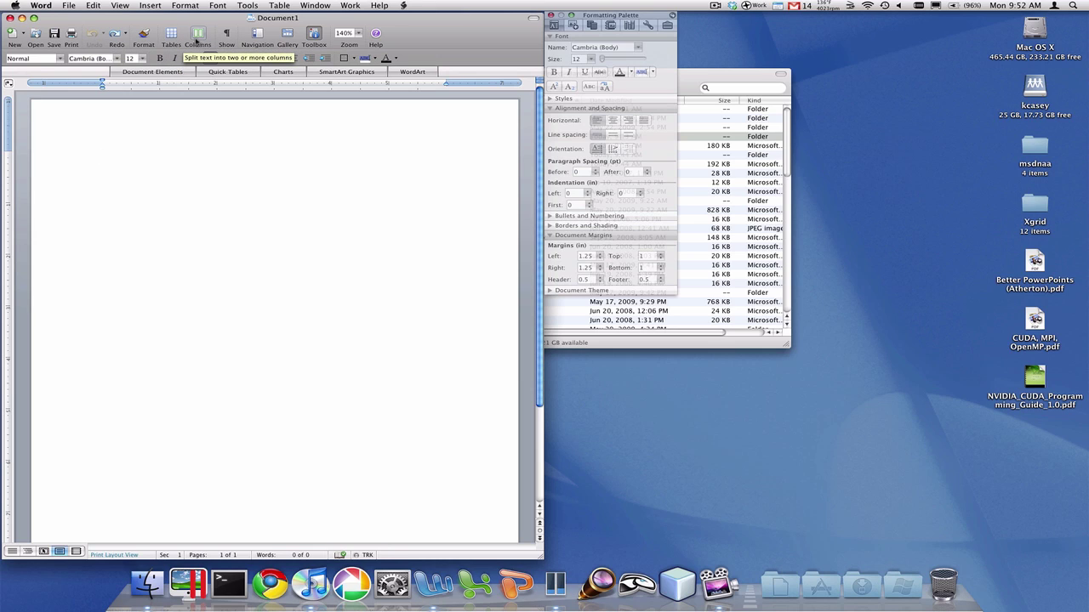
Step: Set the page zoom to 125% after briefly trying 50%
{"action": "left_click", "coordinate": [357, 34]}
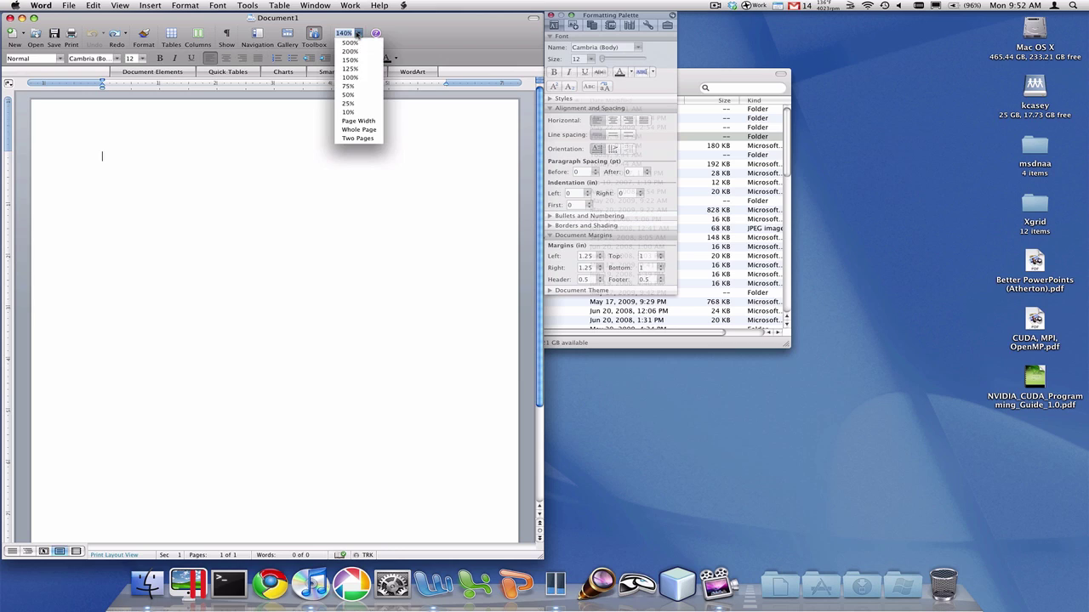
{"action": "left_click", "coordinate": [357, 95]}
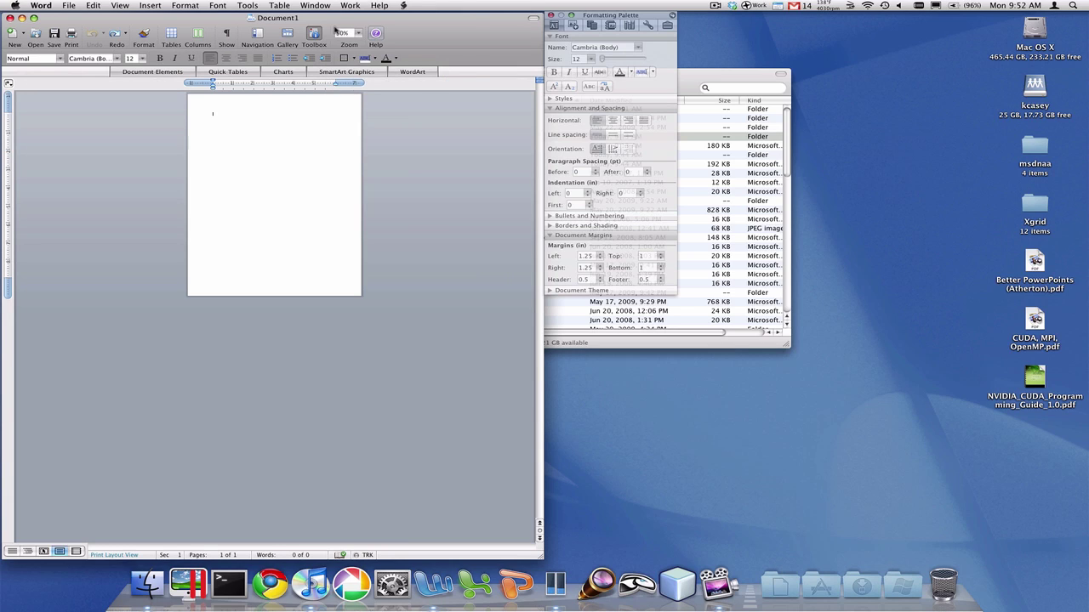
{"action": "left_click", "coordinate": [358, 34]}
{"action": "left_click", "coordinate": [360, 69]}
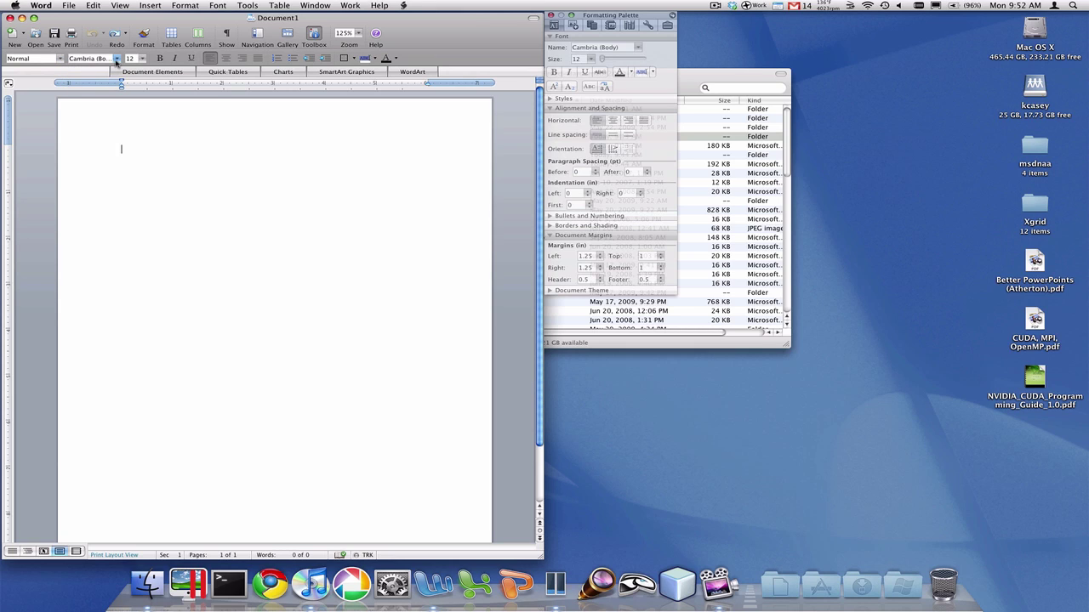
Step: Browse the font and font size lists without changing anything
{"action": "left_click", "coordinate": [117, 59]}
{"action": "left_click", "coordinate": [116, 59]}
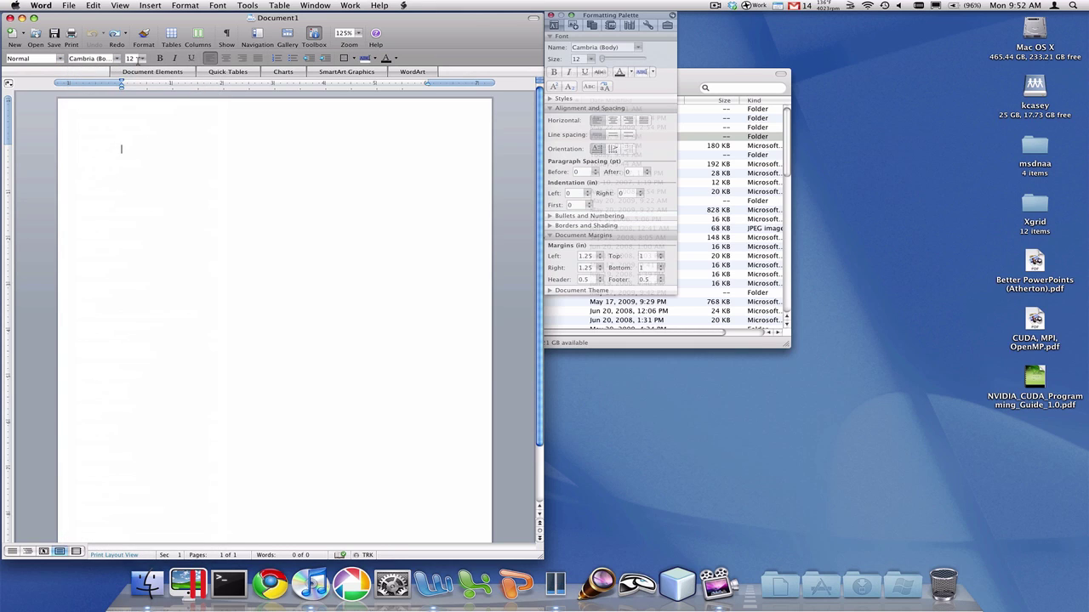
{"action": "left_click", "coordinate": [142, 58]}
Step: Select the word 'Text' in the body and right-align it
{"action": "double_click", "coordinate": [131, 146]}
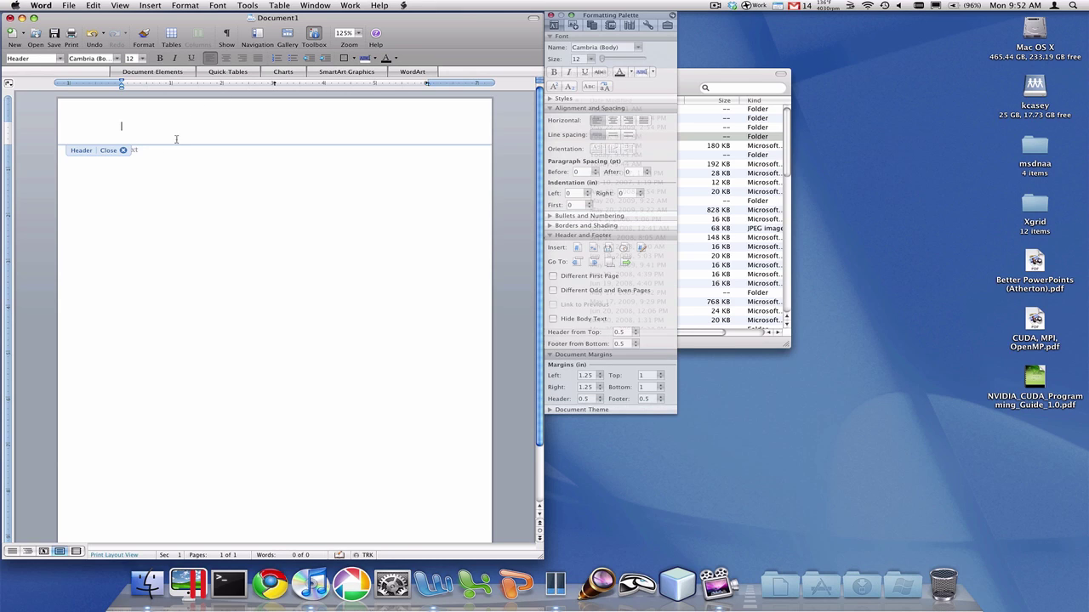
{"action": "double_click", "coordinate": [164, 173]}
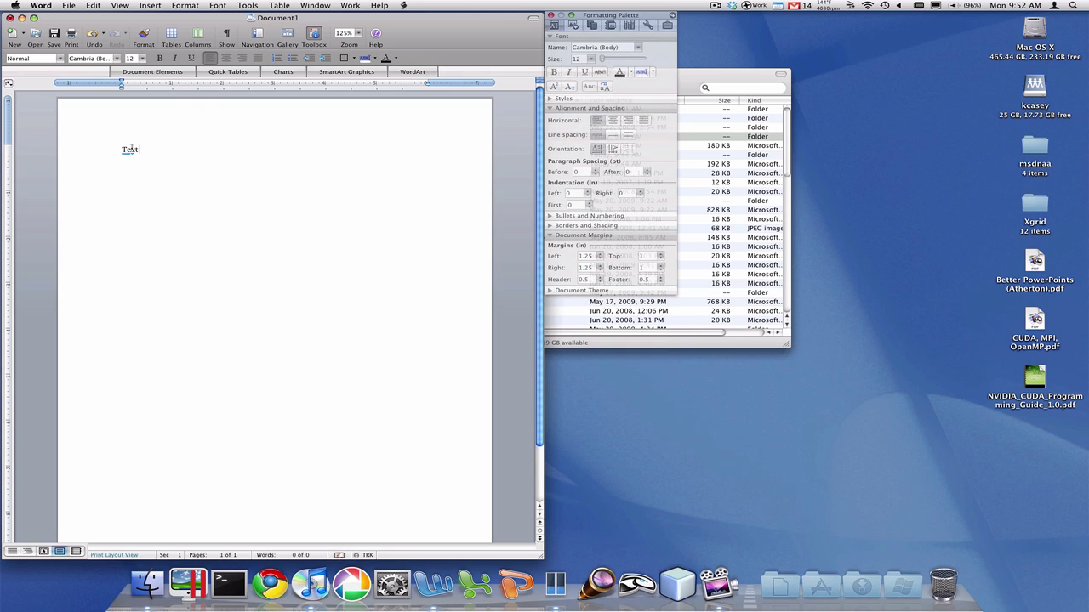
{"action": "left_click_drag", "start_coordinate": [122, 149], "coordinate": [147, 146]}
{"action": "left_click", "coordinate": [227, 58]}
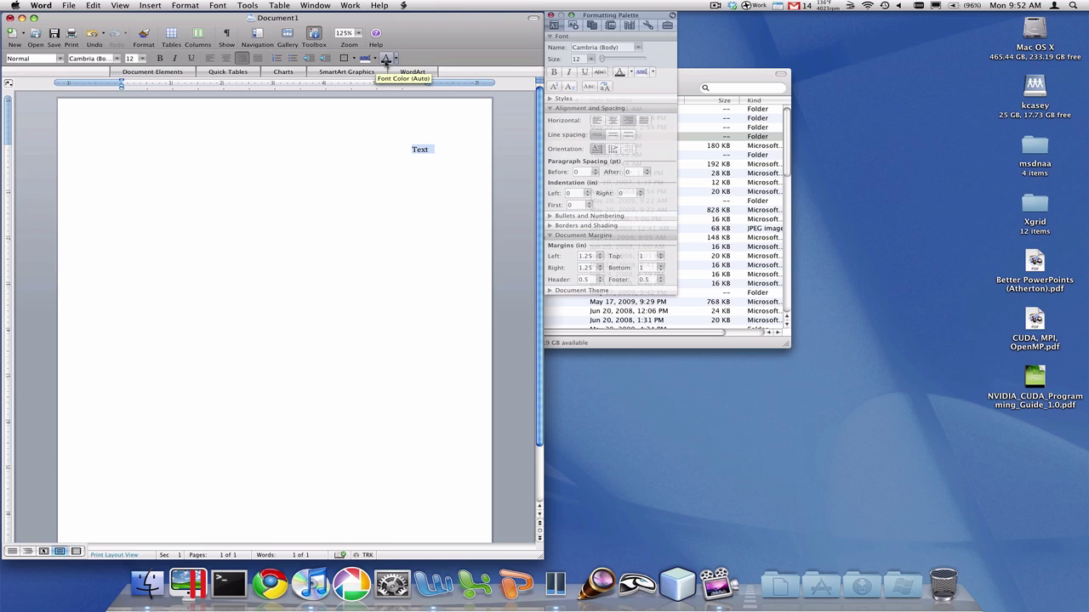
{"action": "left_click", "coordinate": [68, 6]}
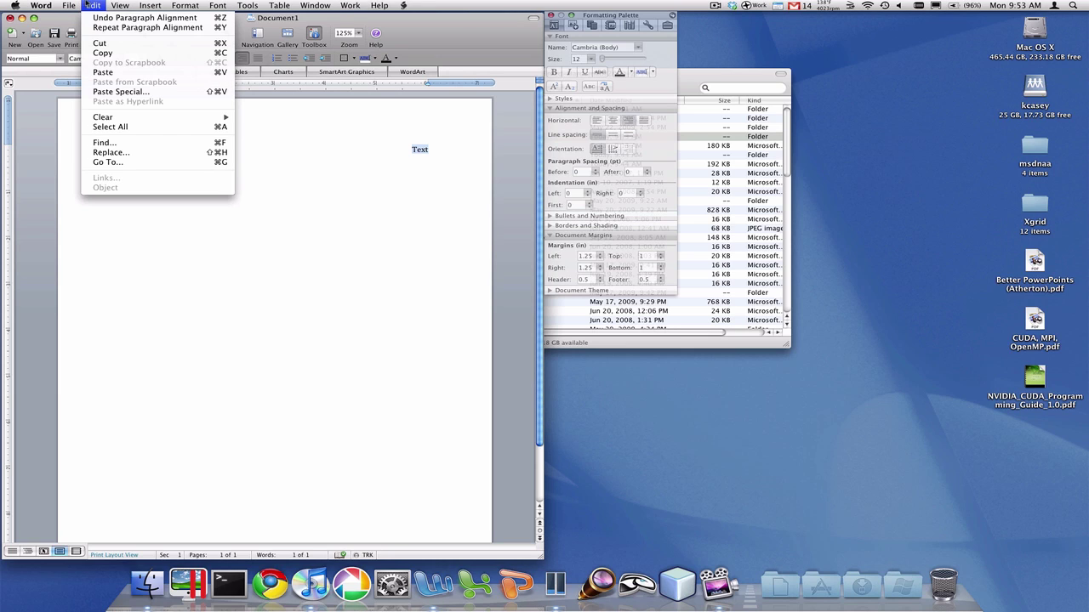
{"action": "left_click", "coordinate": [253, 5]}
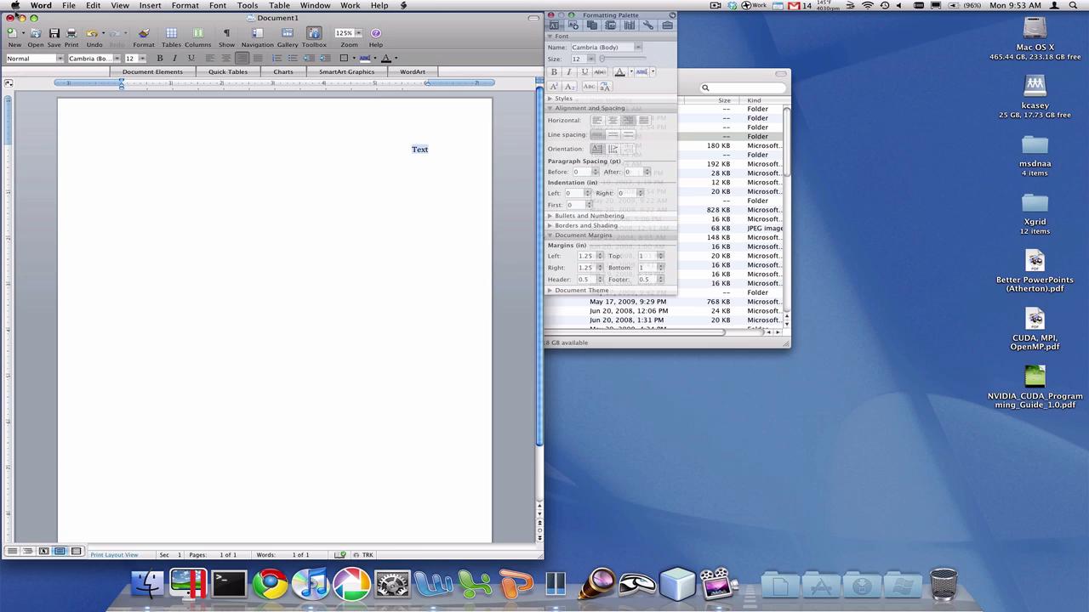
{"action": "left_click", "coordinate": [68, 6]}
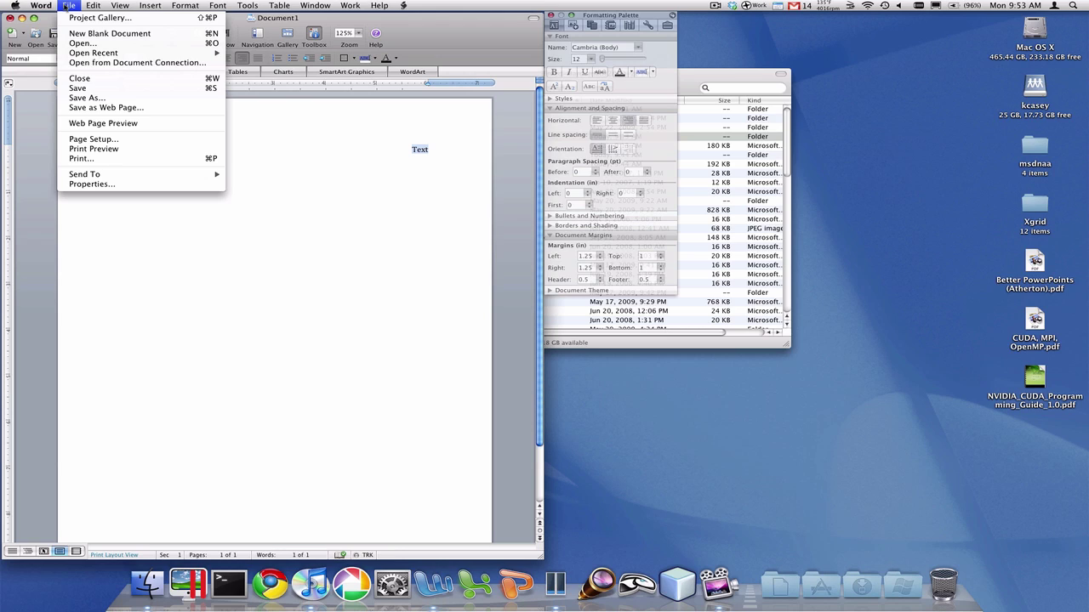
{"action": "left_click", "coordinate": [68, 6]}
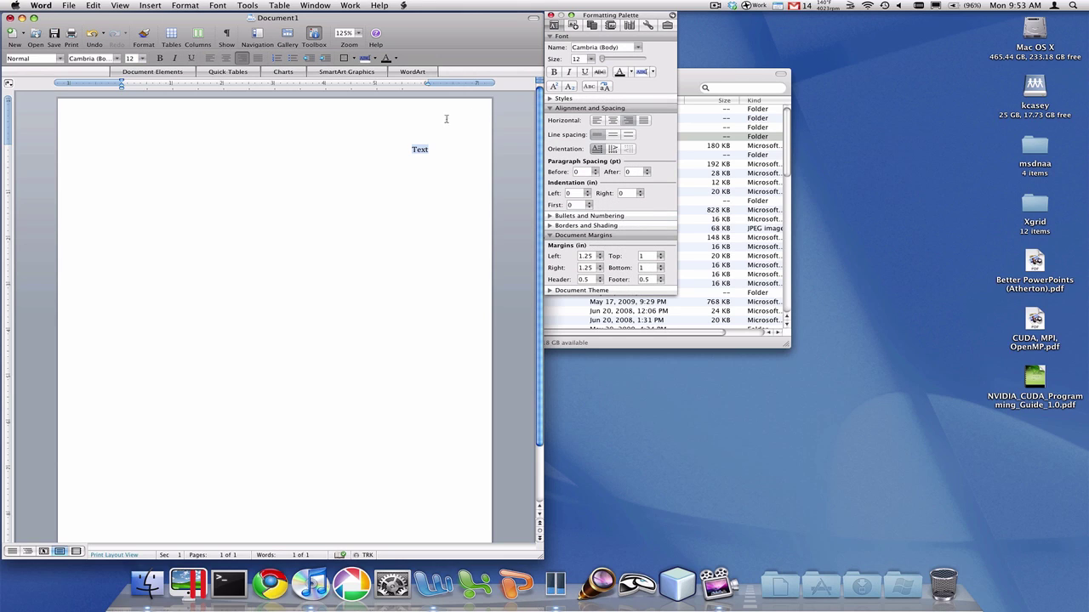
{"action": "left_click", "coordinate": [318, 147]}
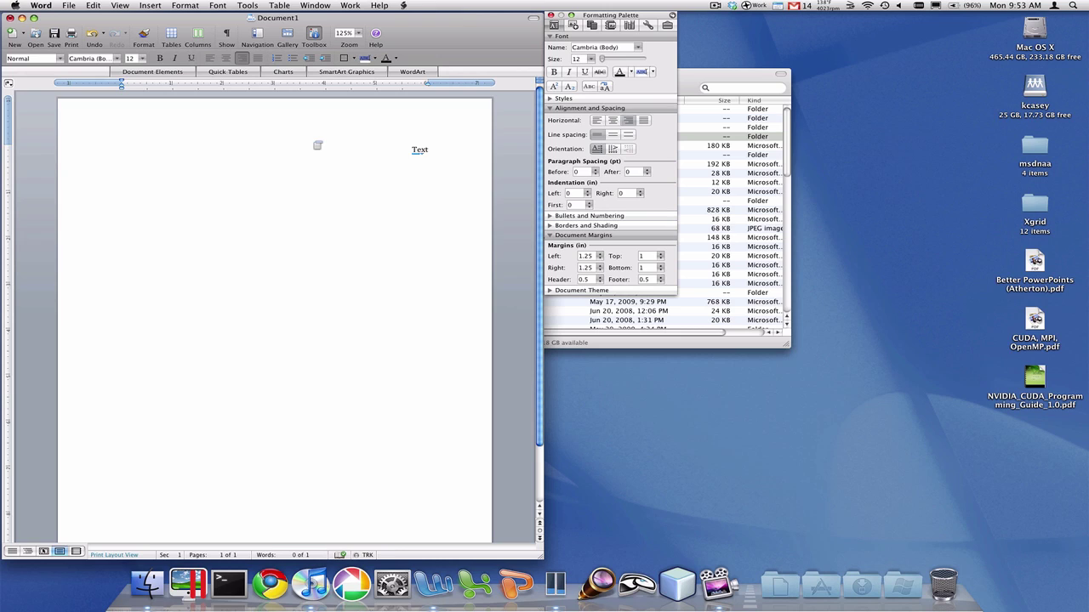